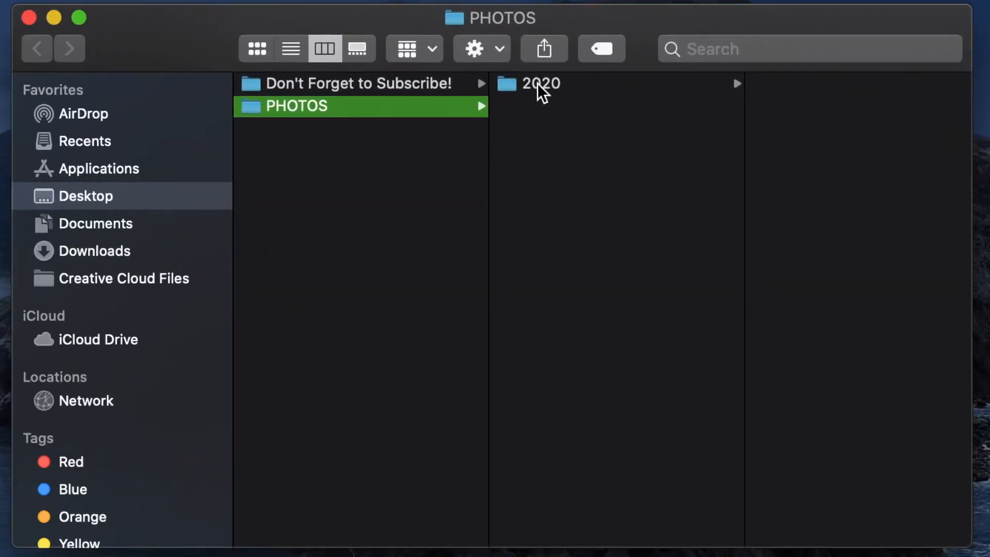
Step: Browse the photo folder structure from PHOTOS through 2020 and 10 October into the 10.31.2020 Lightroom Video Examples folder
{"action": "left_click", "coordinate": [537, 82]}
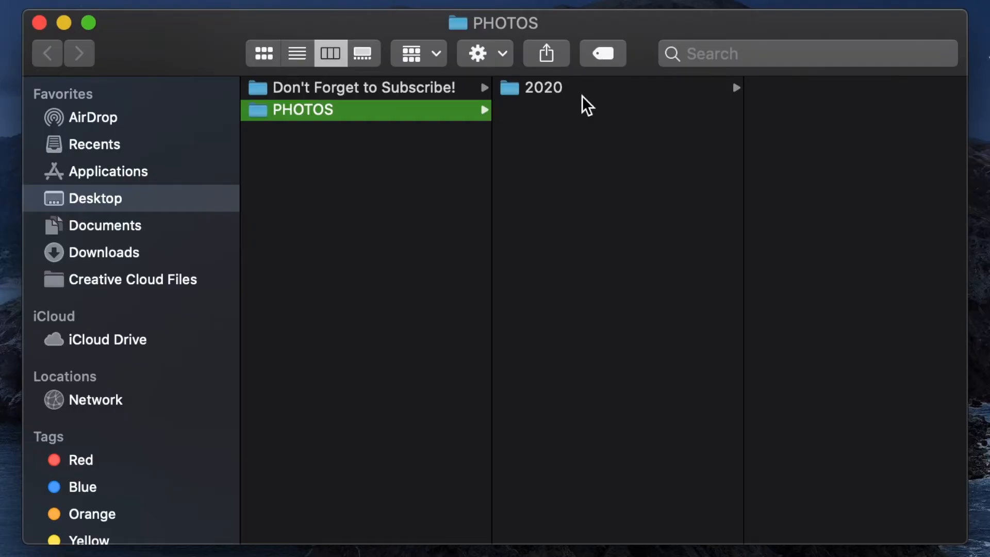
{"action": "left_click", "coordinate": [576, 89]}
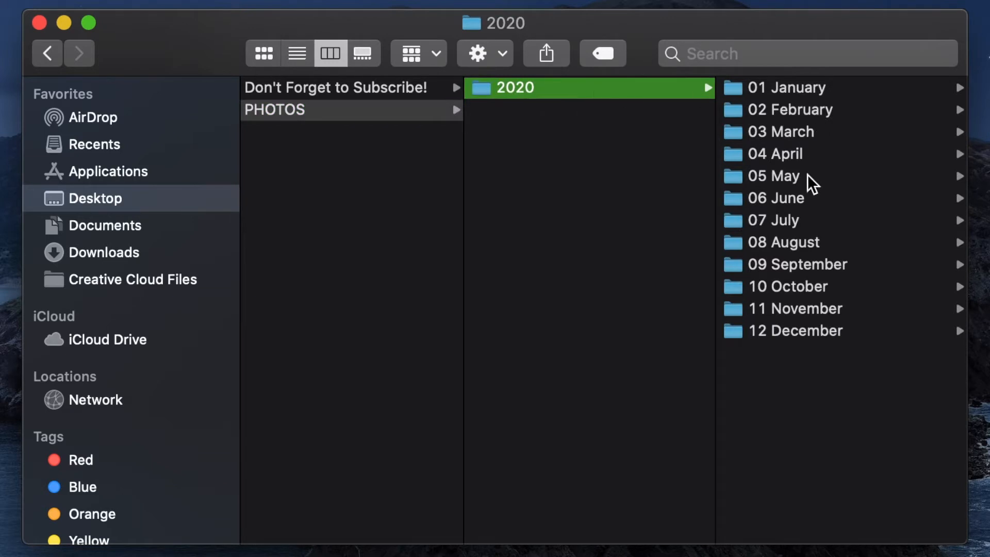
{"action": "left_click", "coordinate": [799, 288]}
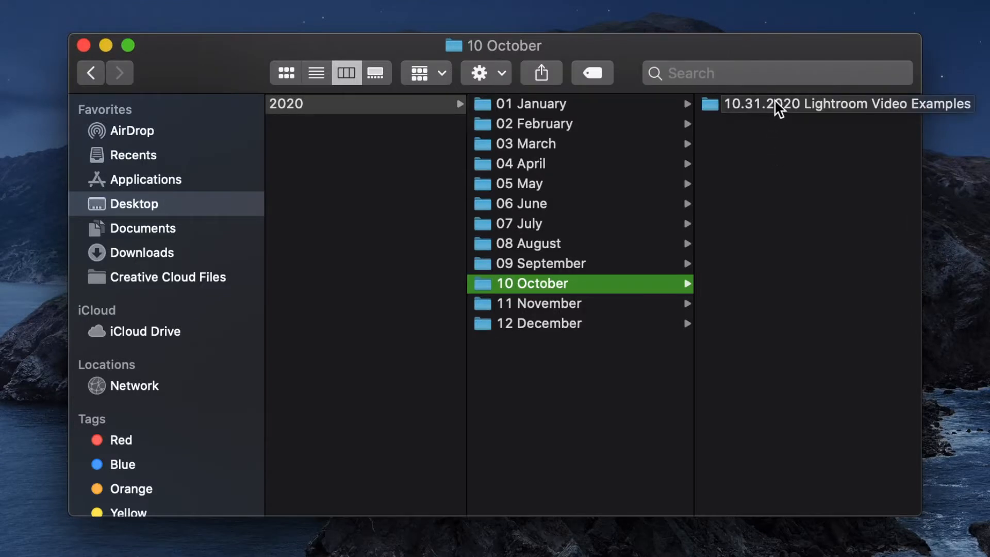
{"action": "left_click", "coordinate": [774, 100]}
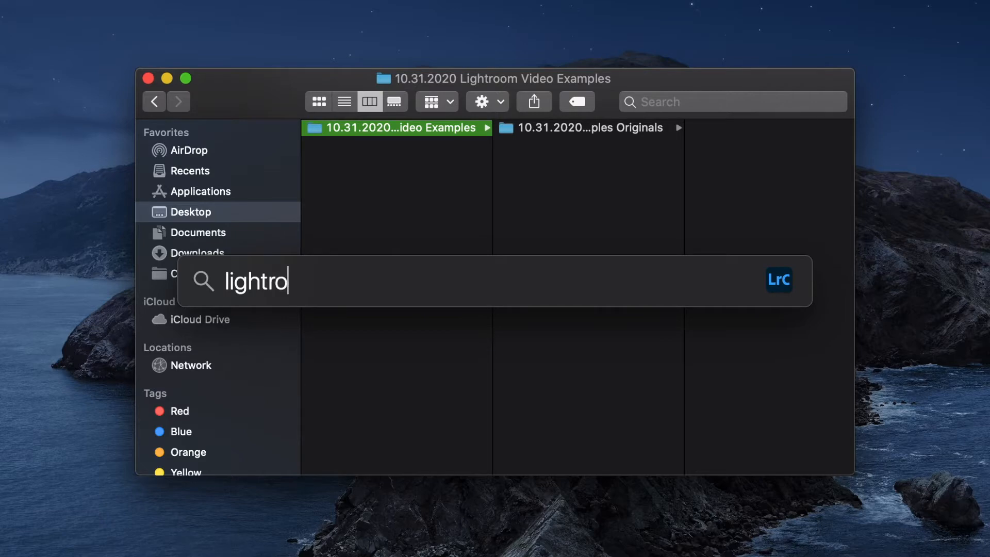
Step: Launch Lightroom Classic and start a new catalog located in PHOTOS/2020/10 October/10.31.2020 Lightroom Video Examples
{"action": "type", "text": "om"}
{"action": "key", "text": "Return"}
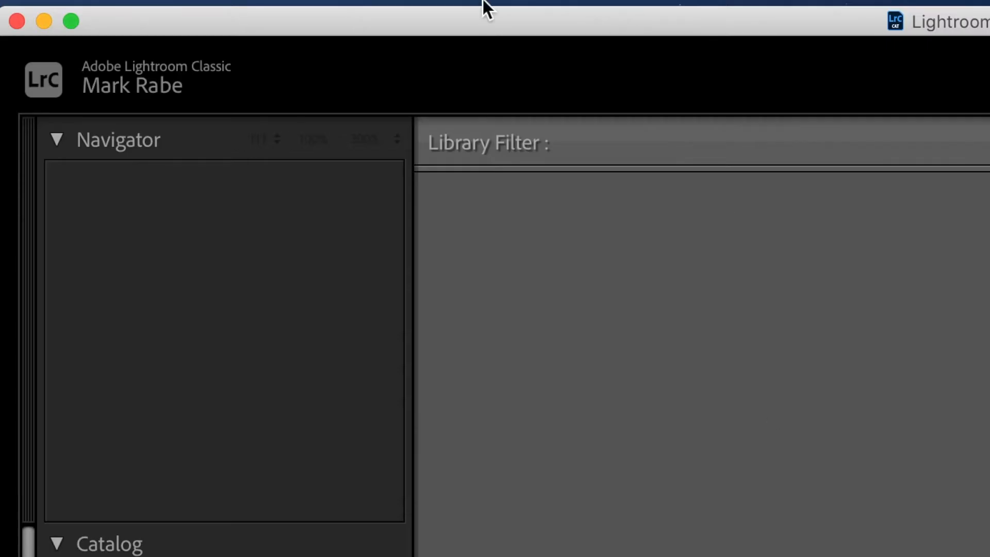
{"action": "left_click", "coordinate": [281, 13]}
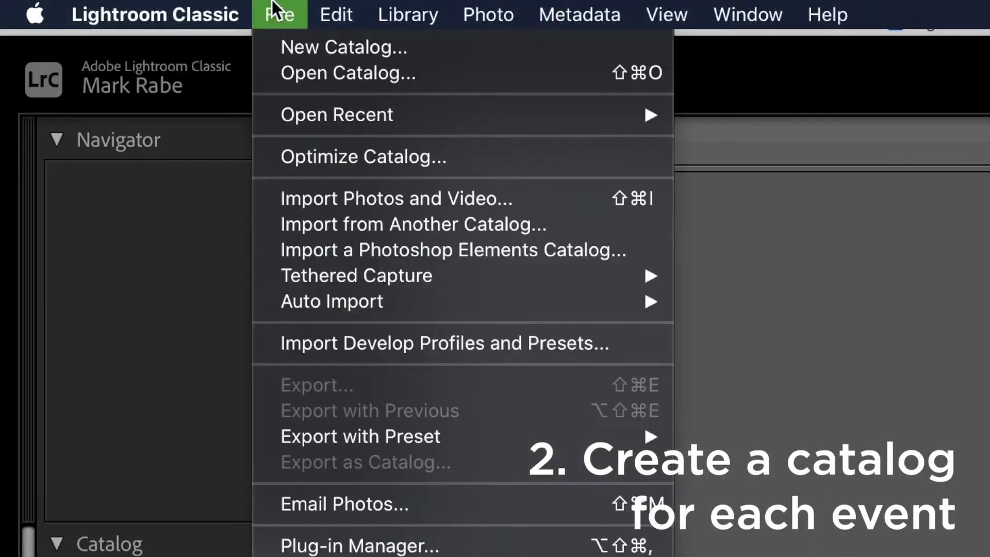
{"action": "left_click", "coordinate": [300, 52]}
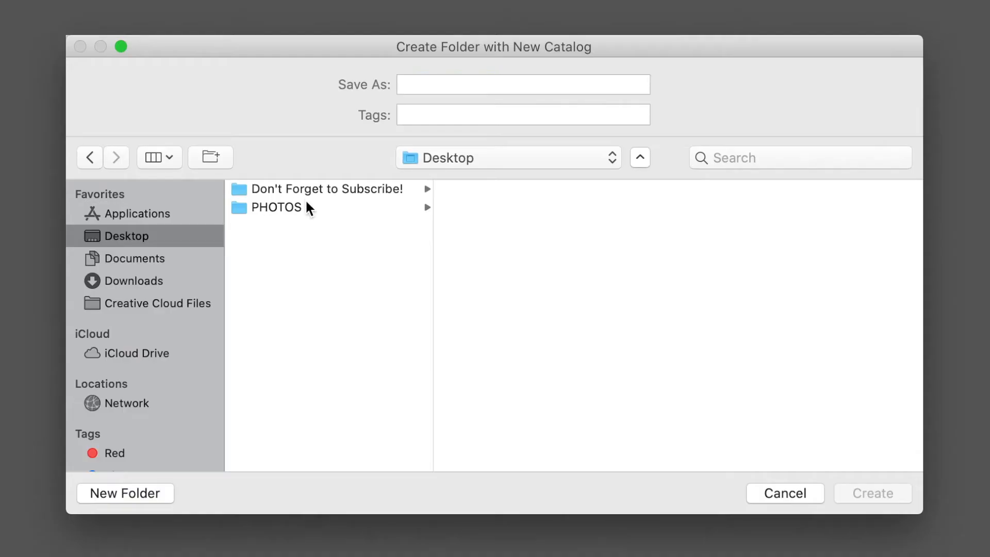
{"action": "left_click", "coordinate": [306, 205]}
{"action": "left_click", "coordinate": [509, 190]}
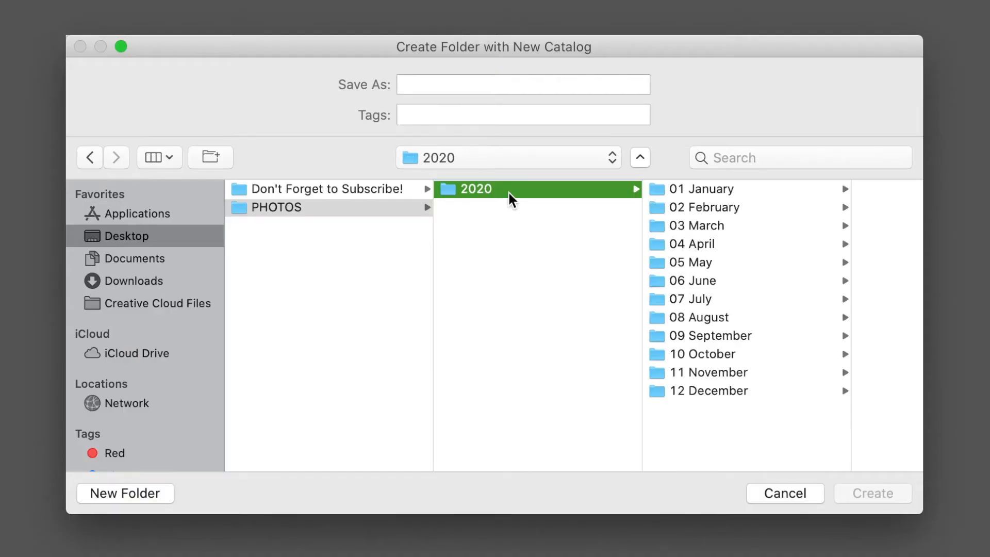
{"action": "left_click", "coordinate": [731, 356]}
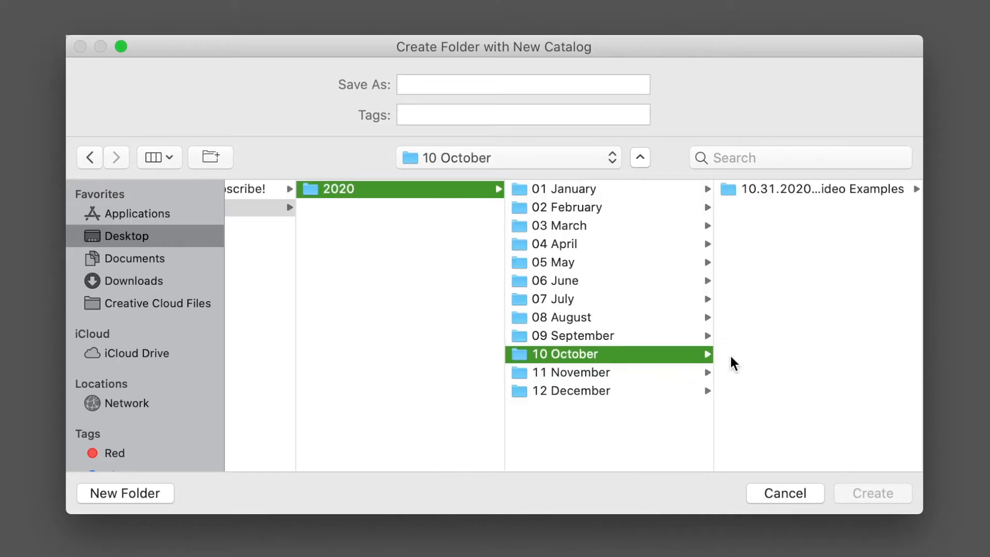
{"action": "left_click", "coordinate": [769, 187]}
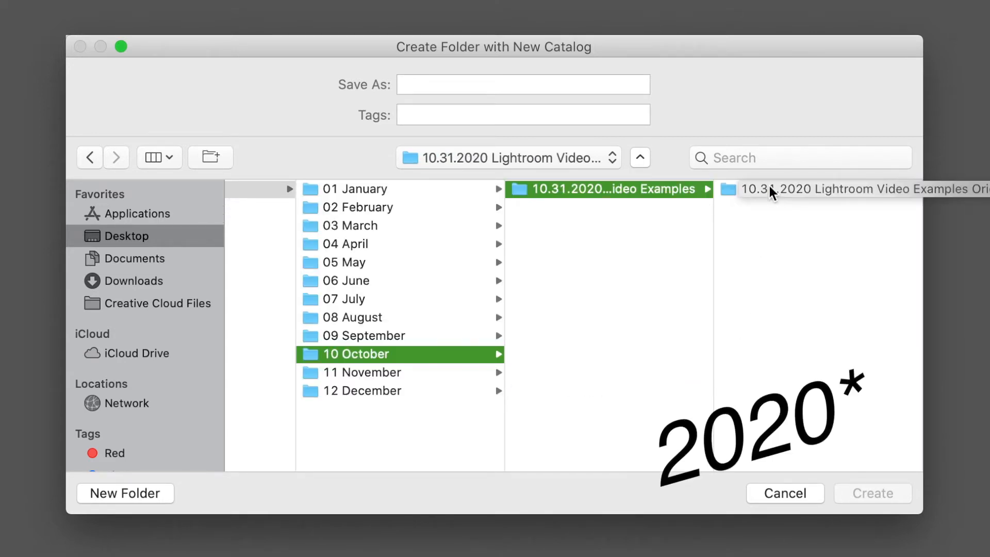
Step: Copy the name of the 10.31.2020 Lightroom Video Examples folder via its rename field, leaving the folder selected as the location
{"action": "right_click", "coordinate": [665, 200]}
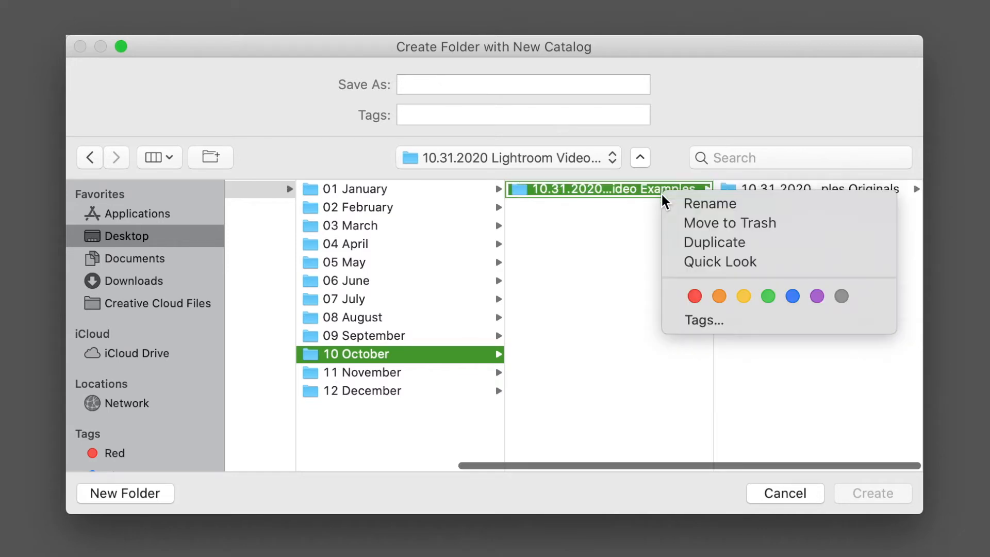
{"action": "left_click", "coordinate": [707, 204]}
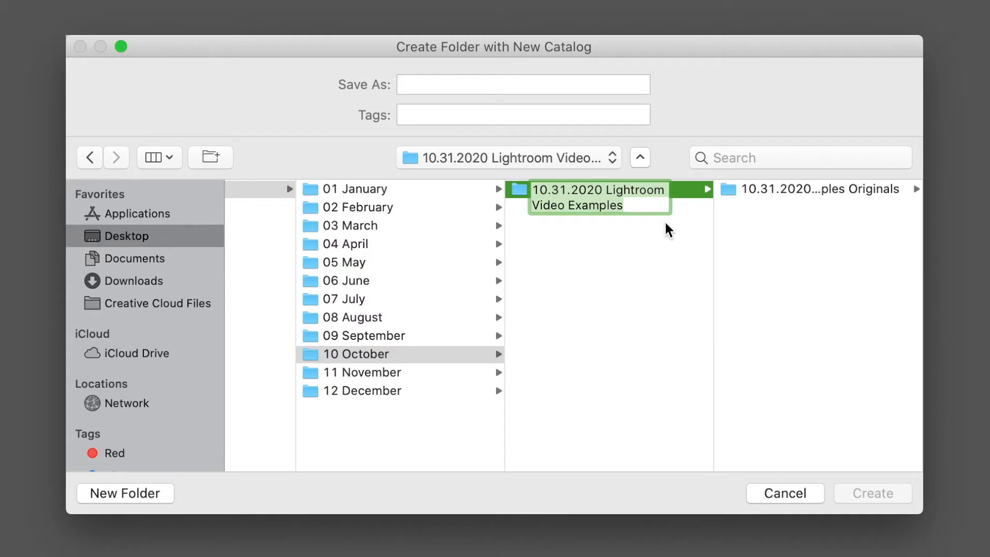
{"action": "left_click", "coordinate": [642, 265]}
{"action": "left_click", "coordinate": [689, 198]}
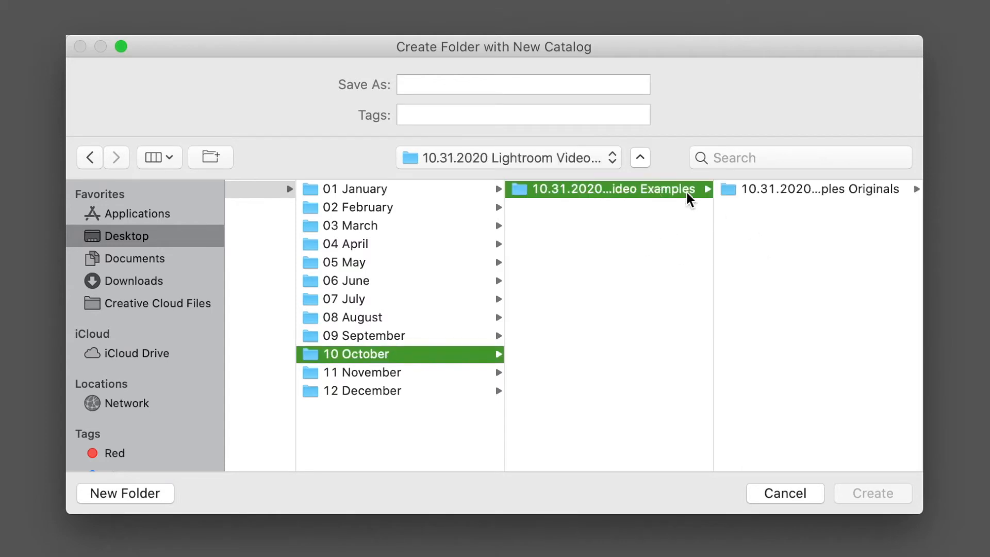
Step: Name the new catalog "10.31.2020 Lightroom Video Examples CATALOG" and create it
{"action": "left_click", "coordinate": [508, 90]}
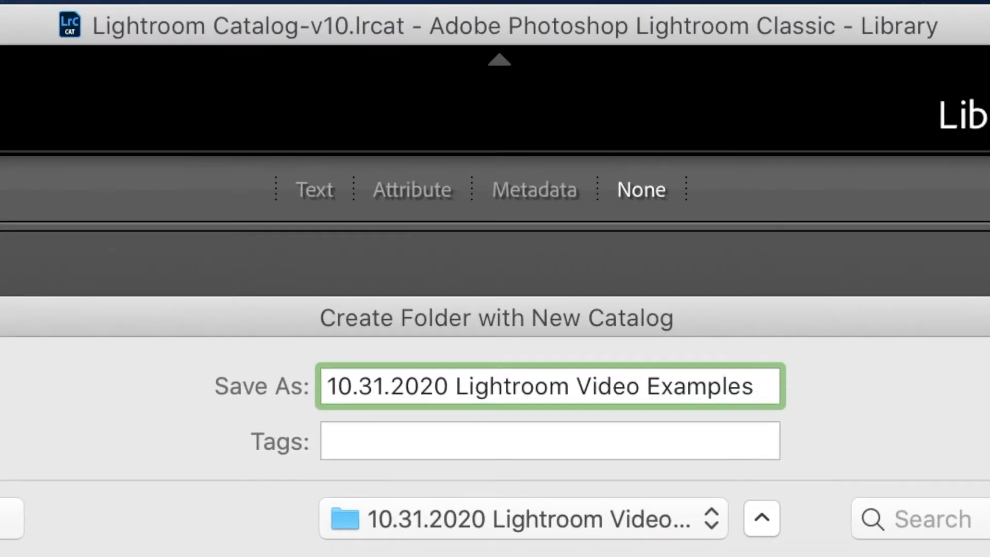
{"action": "type", "text": "CATALOGUE"}
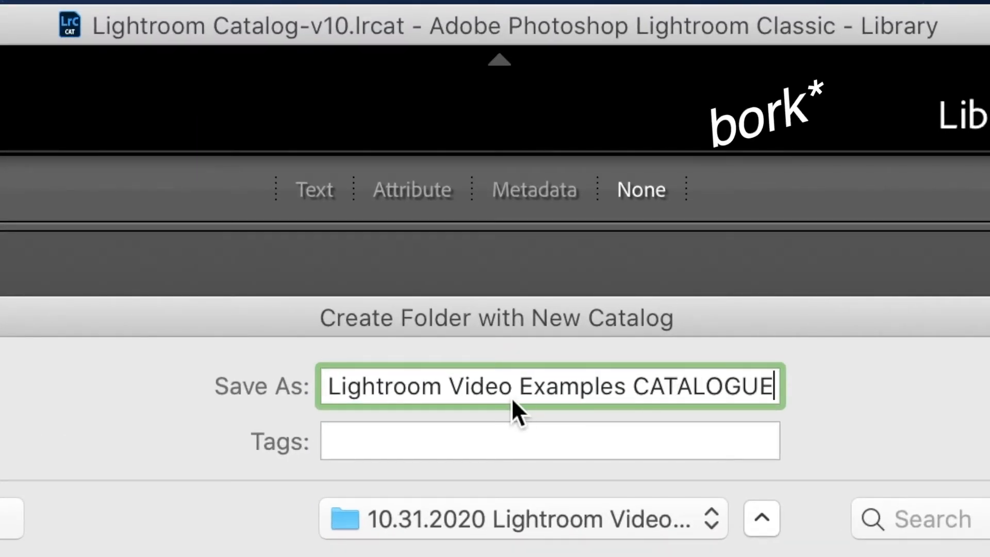
{"action": "key", "text": "BackSpace"}
{"action": "key", "text": "BackSpace"}
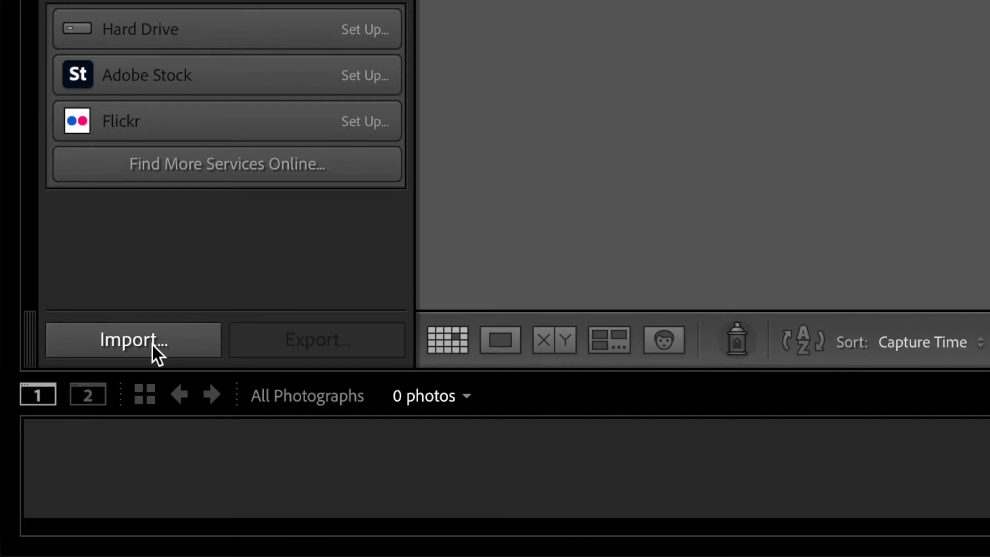
Step: Start a photo import and choose the 10.31.2020 Lightroom Video Examples Originals folder as the source
{"action": "left_click", "coordinate": [152, 344]}
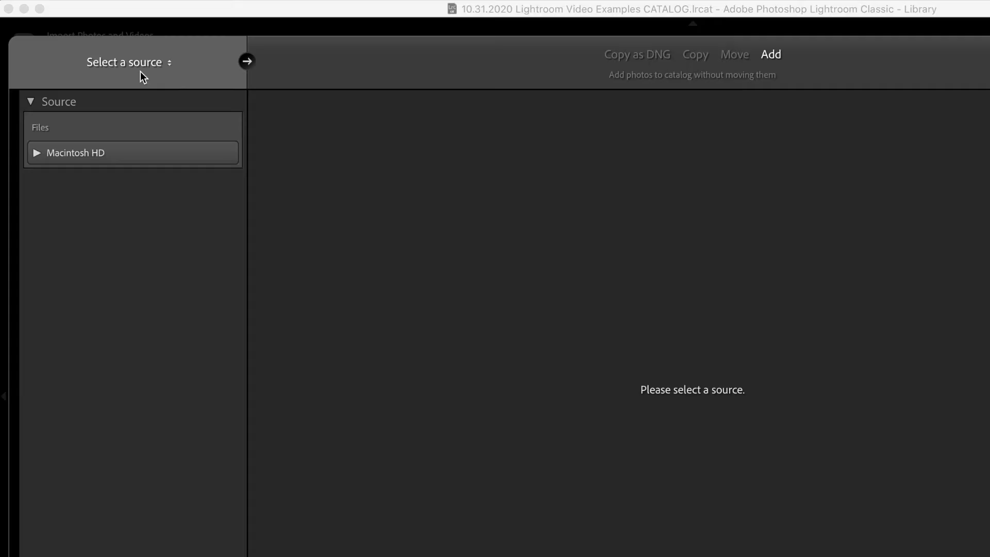
{"action": "left_click", "coordinate": [139, 61]}
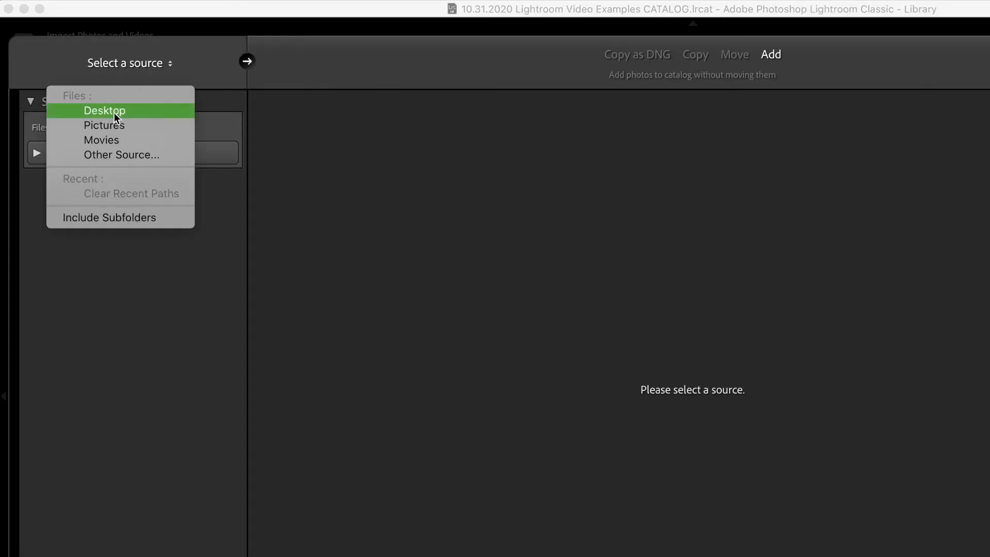
{"action": "left_click", "coordinate": [115, 155]}
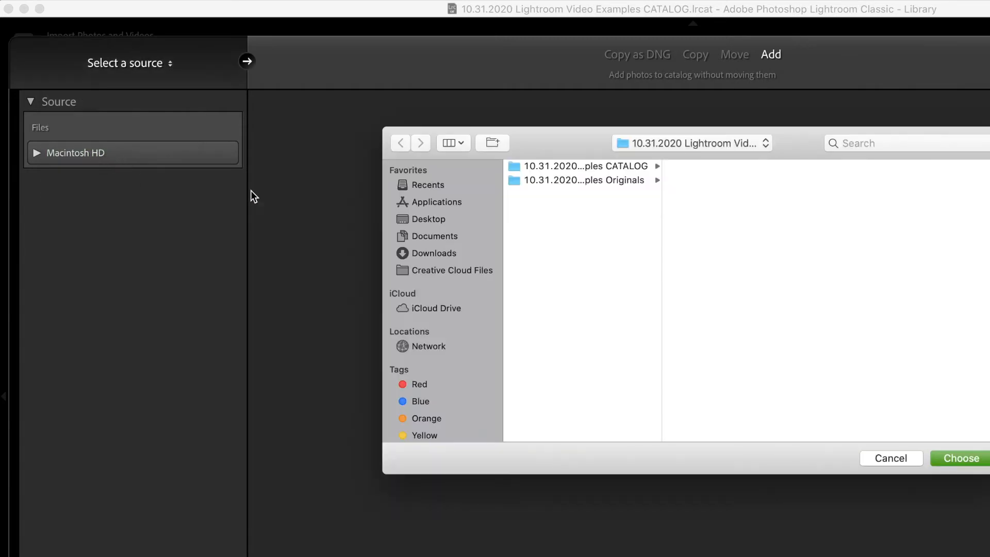
{"action": "left_click", "coordinate": [566, 181]}
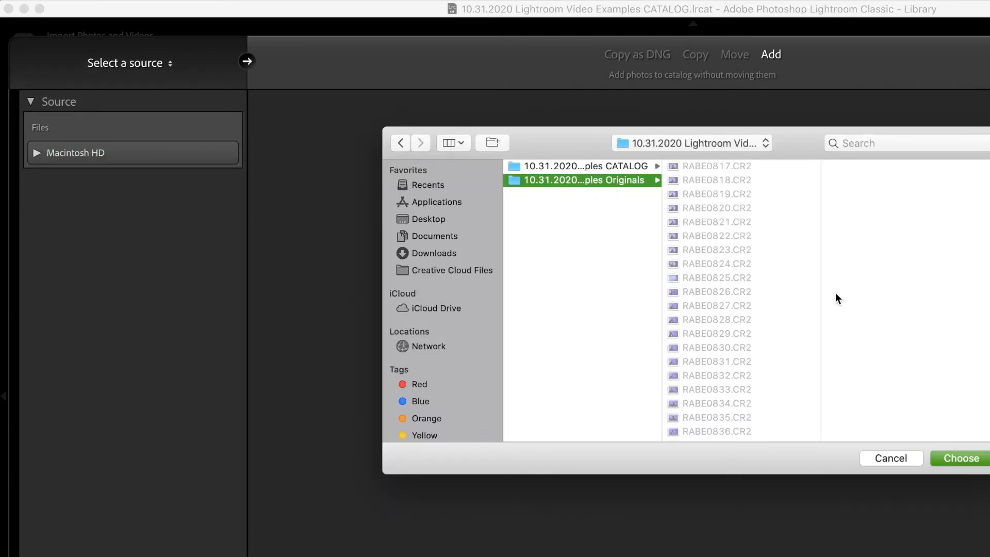
{"action": "left_click", "coordinate": [963, 457]}
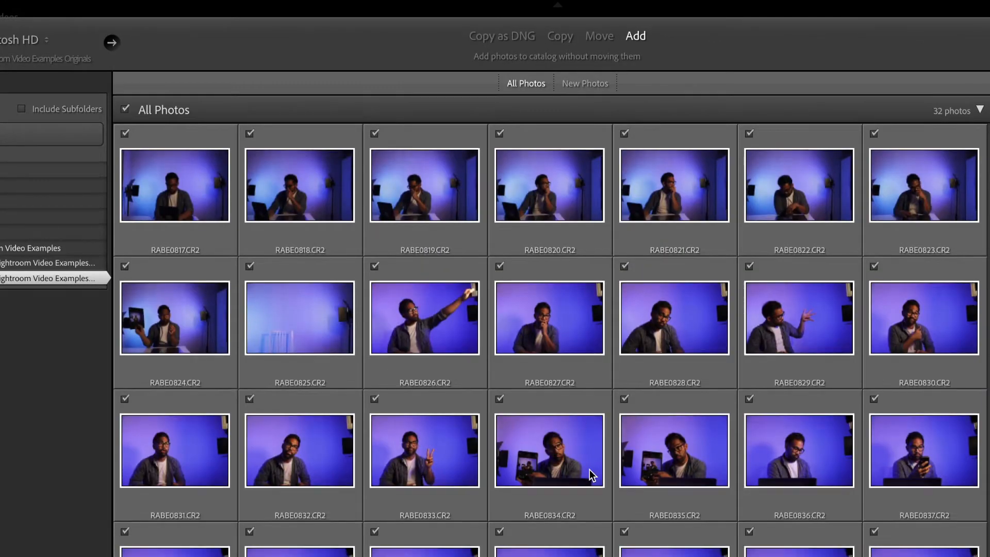
Step: Review the photo thumbnails and import all of them into the catalog with the Add option
{"action": "scroll", "coordinate": [590, 469], "scroll_direction": "down", "scroll_amount": 2}
{"action": "scroll", "coordinate": [571, 380], "scroll_direction": "up", "scroll_amount": 3}
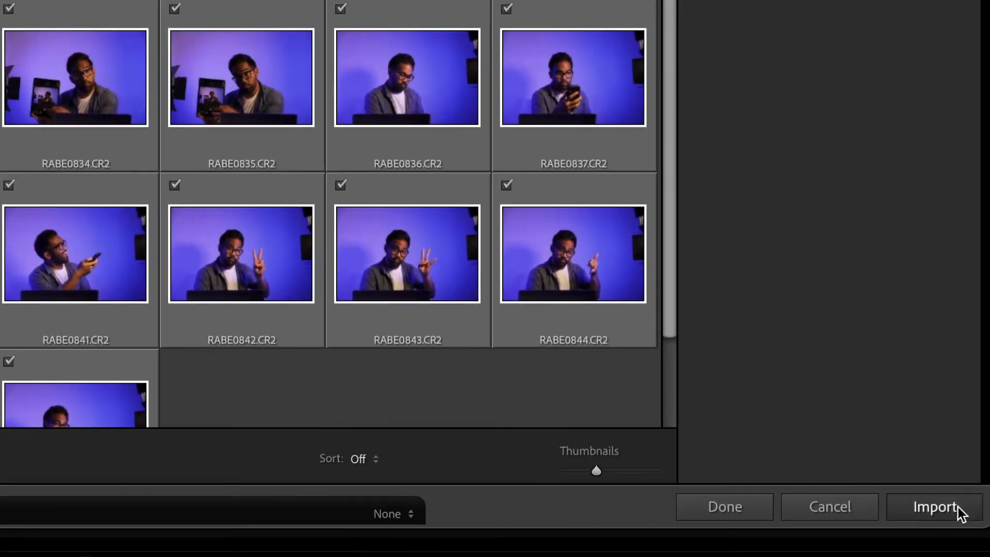
{"action": "left_click", "coordinate": [935, 506]}
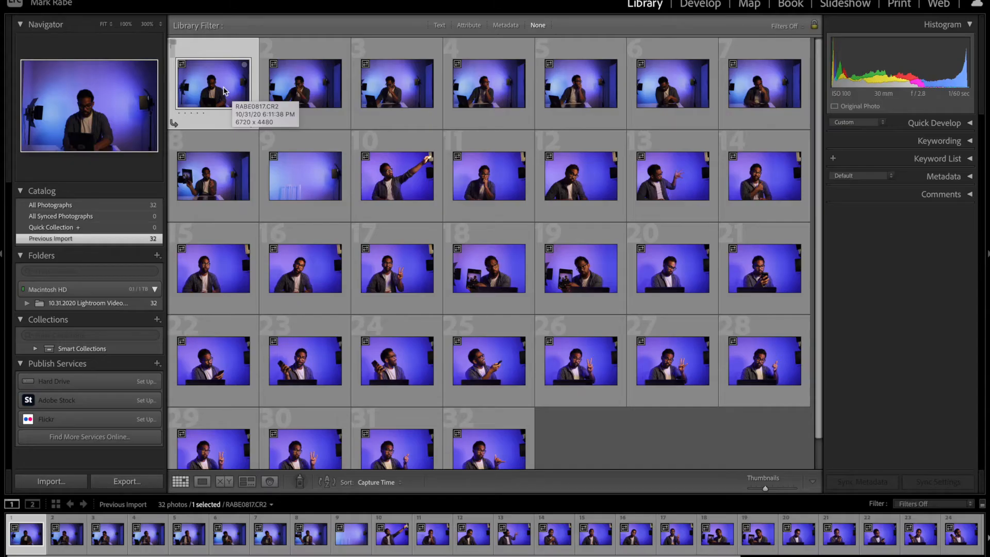
Step: Open the first imported photo in Loupe view, compare the opening shots and rate the third photo five stars
{"action": "double_click", "coordinate": [222, 88]}
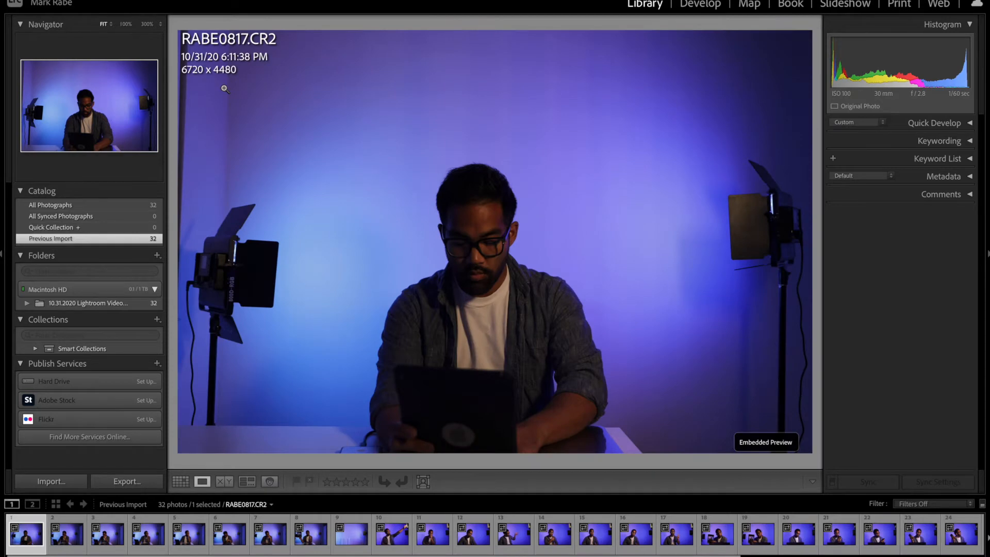
{"action": "key", "text": "Right"}
{"action": "key", "text": "Right"}
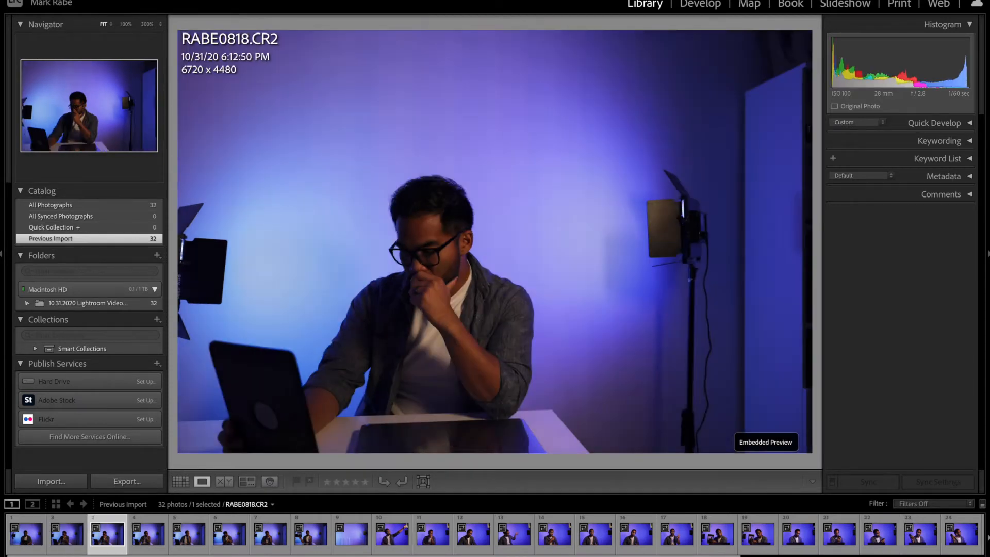
{"action": "key", "text": "Left"}
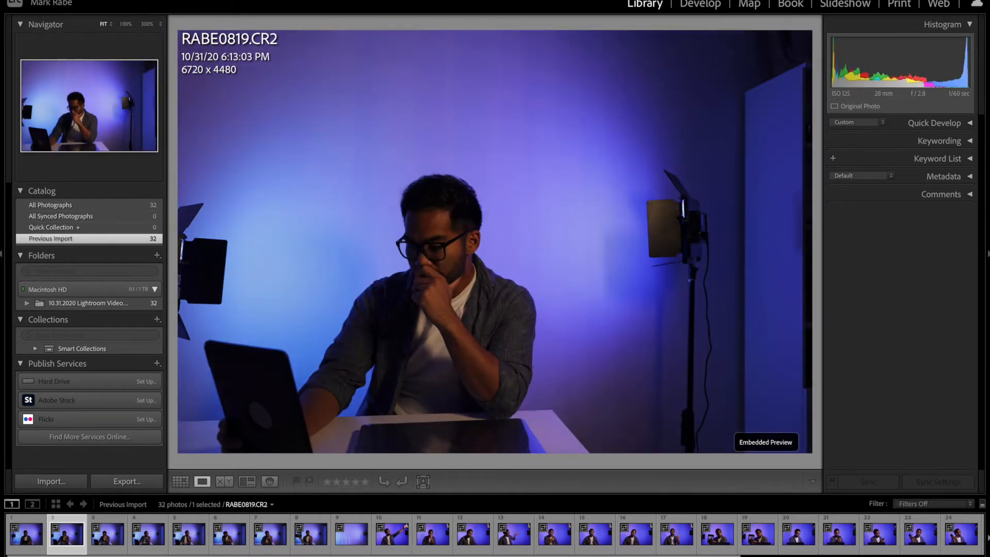
{"action": "key", "text": "Right"}
Step: Continue through the photos, rating the eighth one five stars and the tenth one four stars
{"action": "key", "text": "Right"}
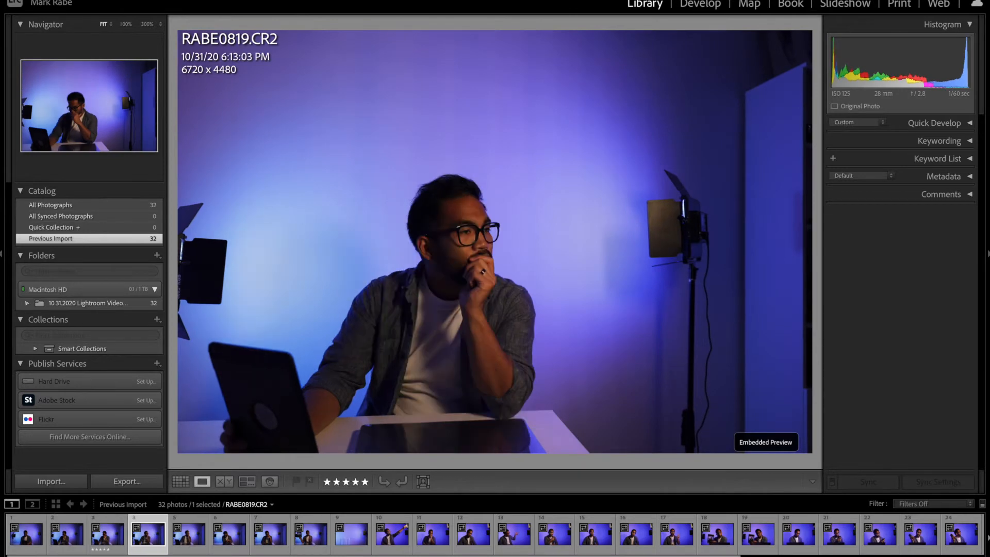
{"action": "key", "text": "Right"}
{"action": "key", "text": "Right"}
{"action": "key", "text": "Right"}
{"action": "key", "text": "Right"}
{"action": "key", "text": "5"}
{"action": "key", "text": "Right"}
{"action": "key", "text": "Right"}
{"action": "key", "text": "4"}
Step: Rate the eleventh photo three stars and give the best of the remaining photos five stars, leaving rejects unrated
{"action": "key", "text": "Right"}
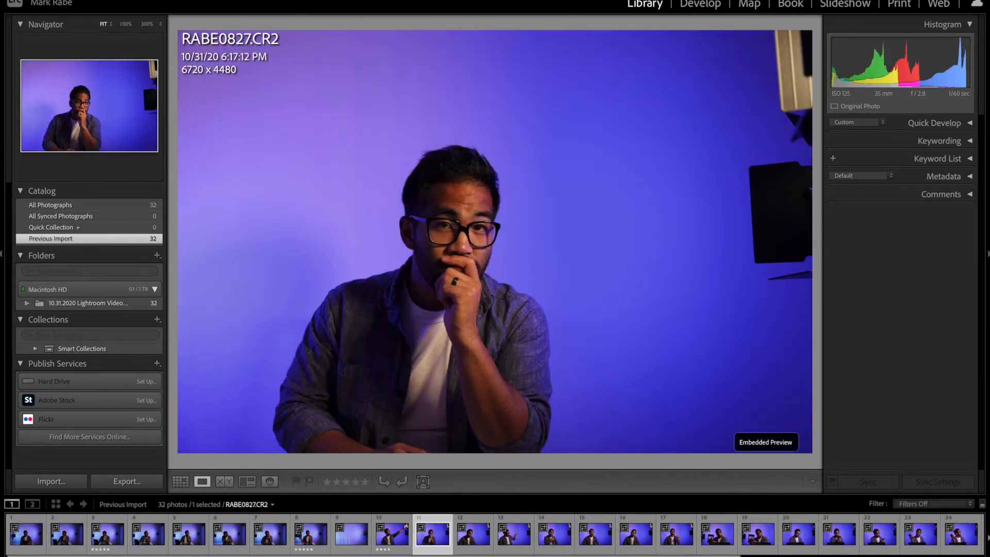
{"action": "key", "text": "3"}
{"action": "key", "text": "Right"}
{"action": "key", "text": "Right"}
{"action": "key", "text": "Right"}
{"action": "key", "text": "5"}
{"action": "key", "text": "Right"}
{"action": "key", "text": "5"}
{"action": "key", "text": "Right"}
{"action": "key", "text": "5"}
{"action": "key", "text": "Right"}
{"action": "key", "text": "5"}
{"action": "key", "text": "Right"}
{"action": "key", "text": "5"}
{"action": "key", "text": "Right"}
{"action": "key", "text": "Right"}
{"action": "key", "text": "Right"}
{"action": "key", "text": "Right"}
{"action": "key", "text": "Right"}
{"action": "key", "text": "Right"}
{"action": "key", "text": "Right"}
{"action": "key", "text": "Right"}
{"action": "key", "text": "5"}
{"action": "key", "text": "Right"}
{"action": "key", "text": "Right"}
{"action": "key", "text": "Right"}
{"action": "key", "text": "Right"}
{"action": "key", "text": "Right"}
{"action": "key", "text": "5"}
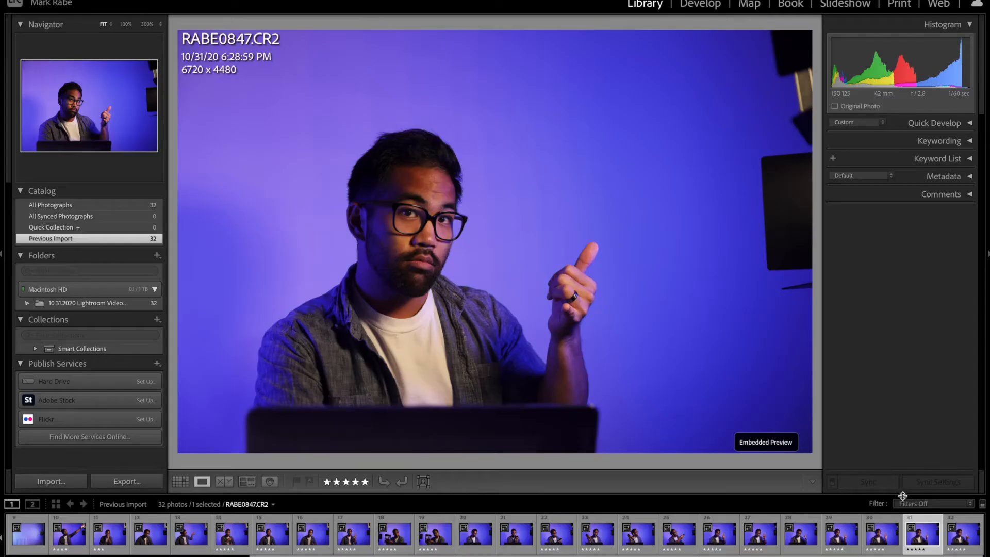
Step: Filter the filmstrip to Unrated photos and delete all of them from disk while in Grid view
{"action": "left_click", "coordinate": [906, 504]}
{"action": "left_click", "coordinate": [888, 549]}
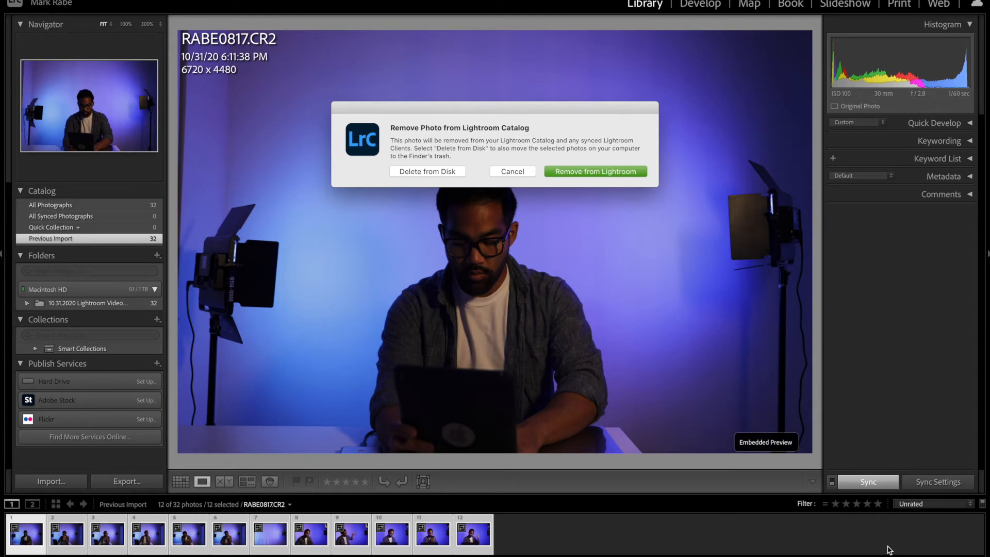
{"action": "left_click", "coordinate": [503, 172]}
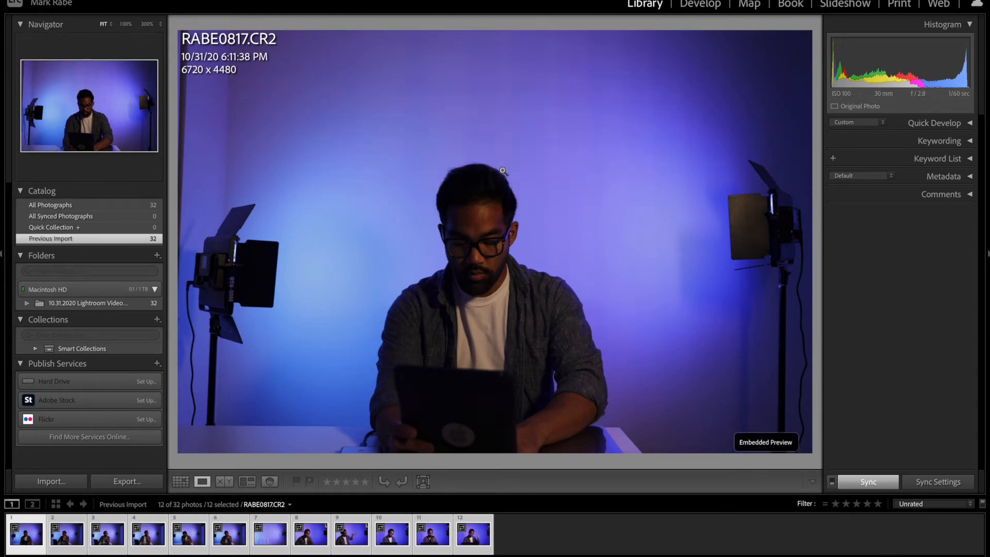
{"action": "key", "text": "g"}
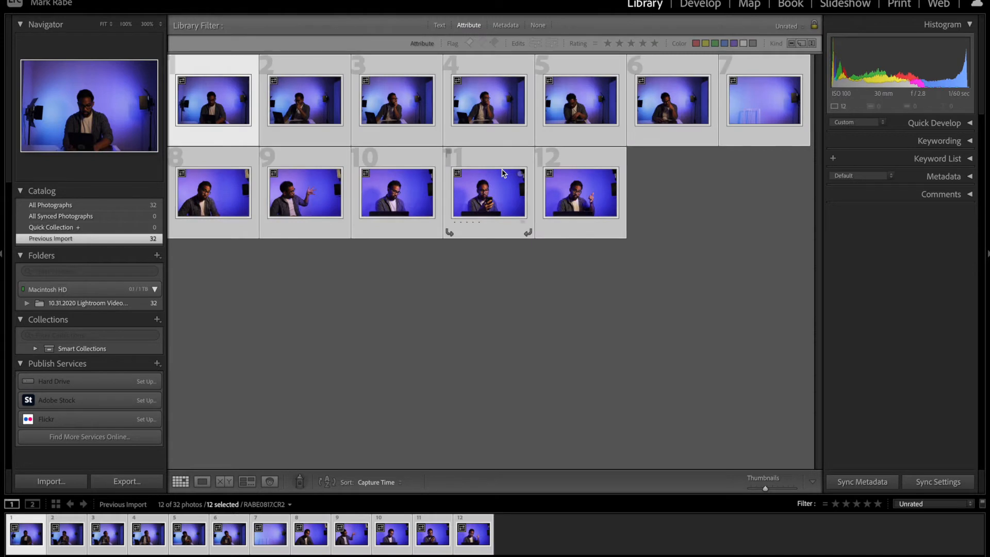
{"action": "key", "text": "Delete"}
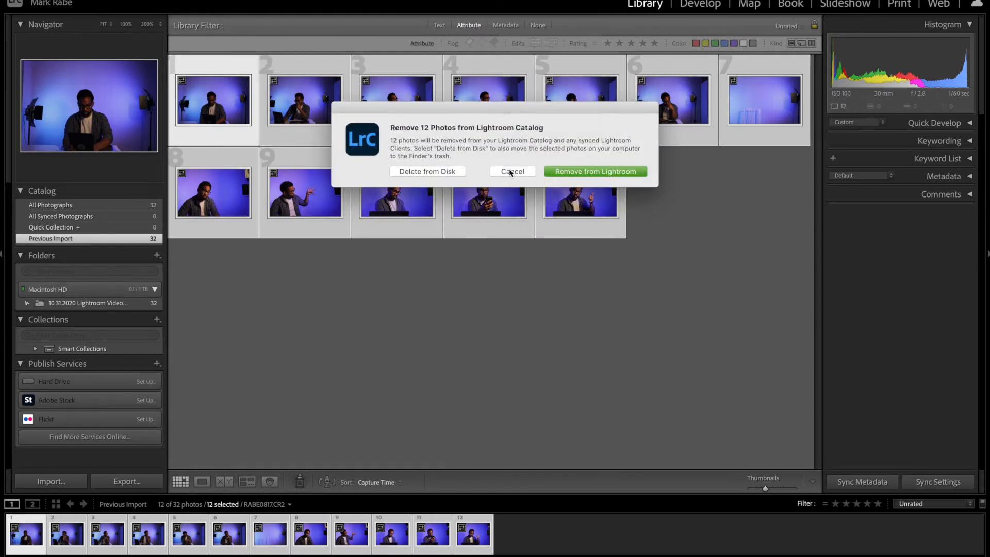
{"action": "left_click", "coordinate": [412, 172]}
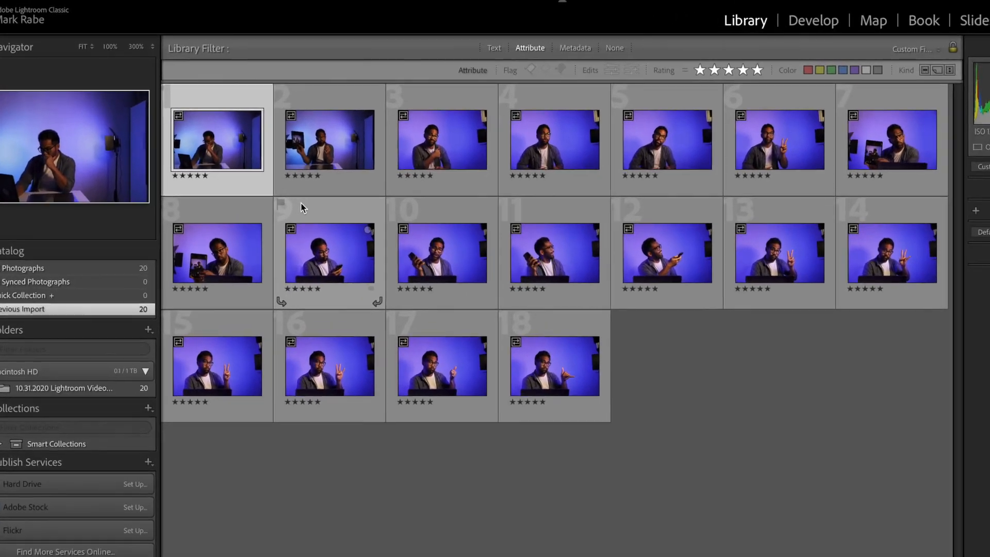
Step: Open the first photo in Develop and synchronize its edit settings to all the filtered five-star photos, leaving out Crop
{"action": "double_click", "coordinate": [220, 147]}
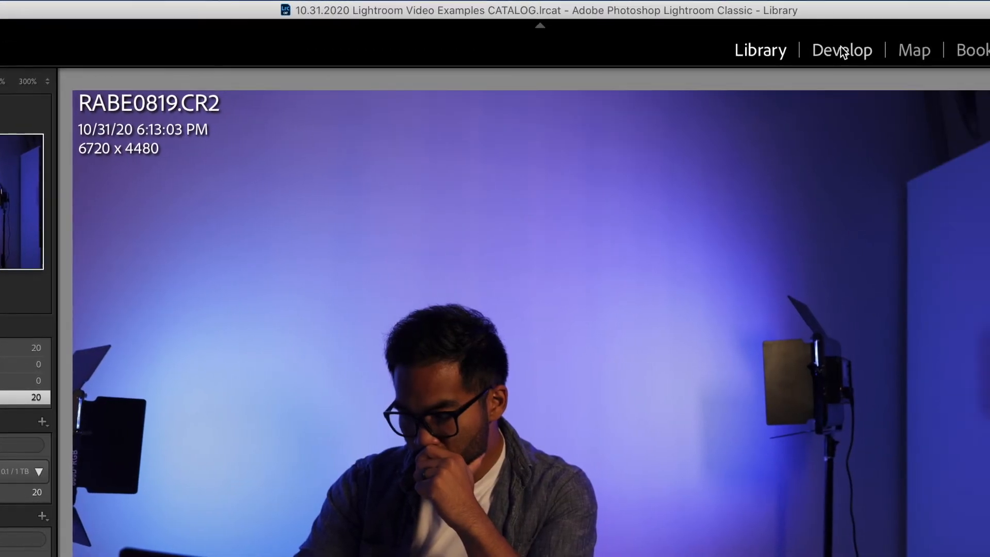
{"action": "left_click", "coordinate": [986, 51]}
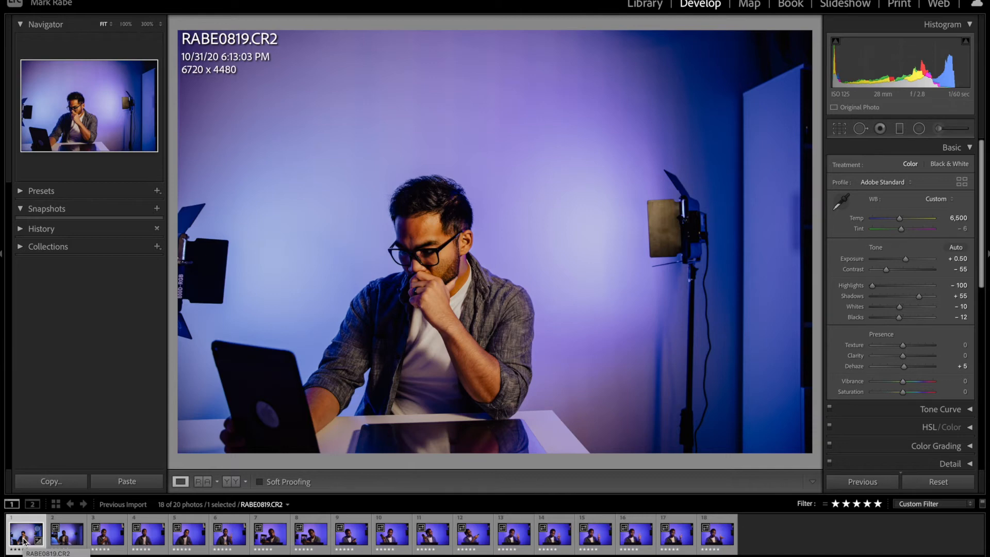
{"action": "key", "text": "ctrl+a"}
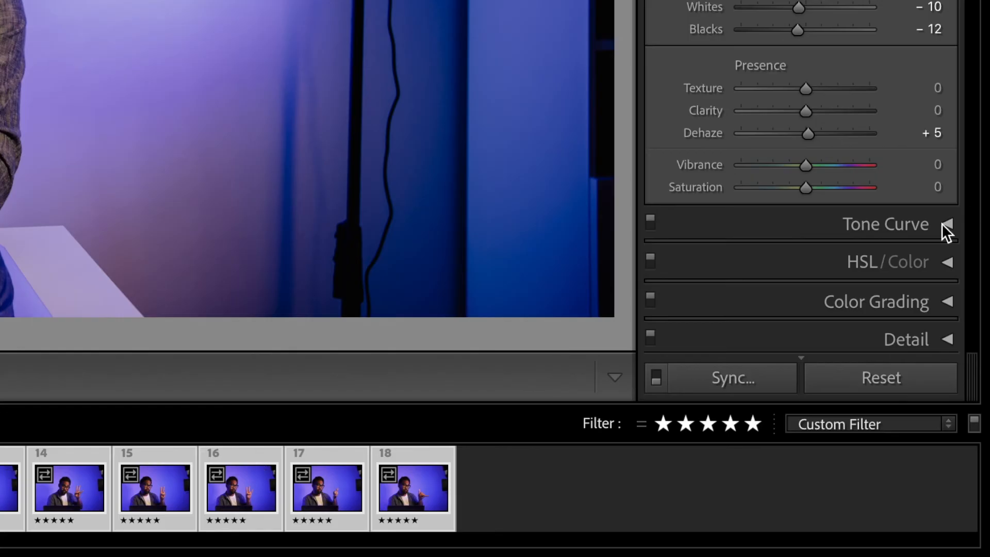
{"action": "left_click", "coordinate": [705, 388]}
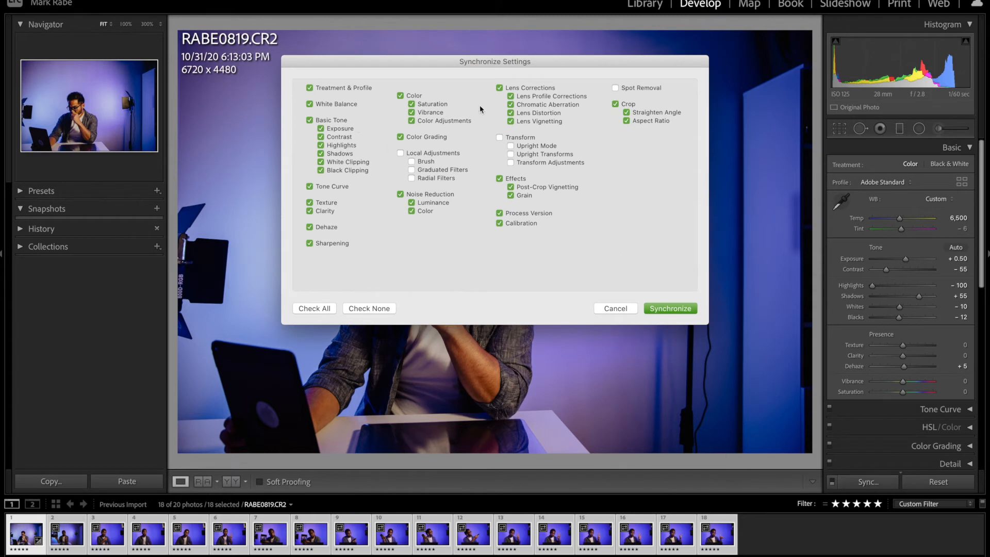
{"action": "left_click", "coordinate": [615, 104]}
{"action": "left_click", "coordinate": [661, 311]}
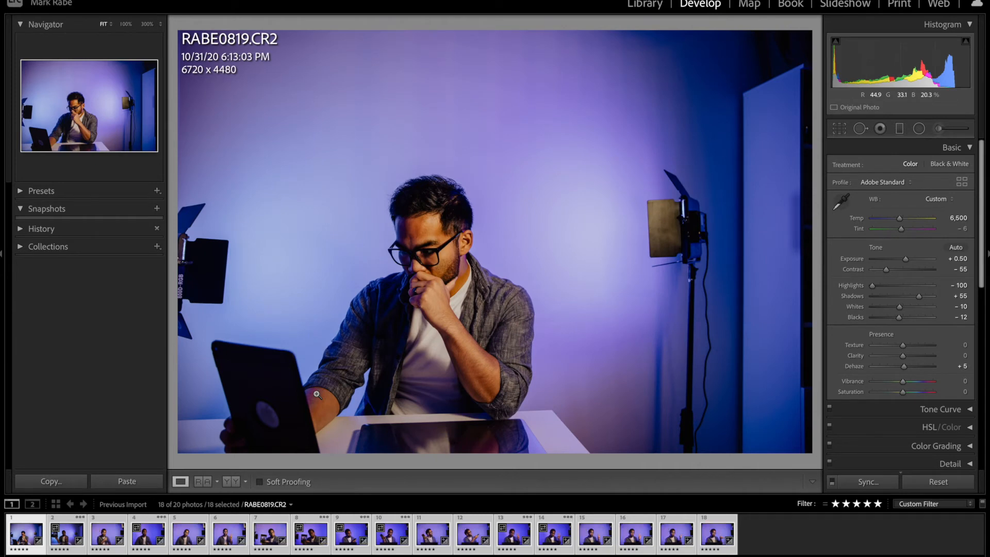
Step: Review the synced photos up to the sixth one and synchronize that photo's settings across the whole selection
{"action": "key", "text": "Right"}
{"action": "key", "text": "Right"}
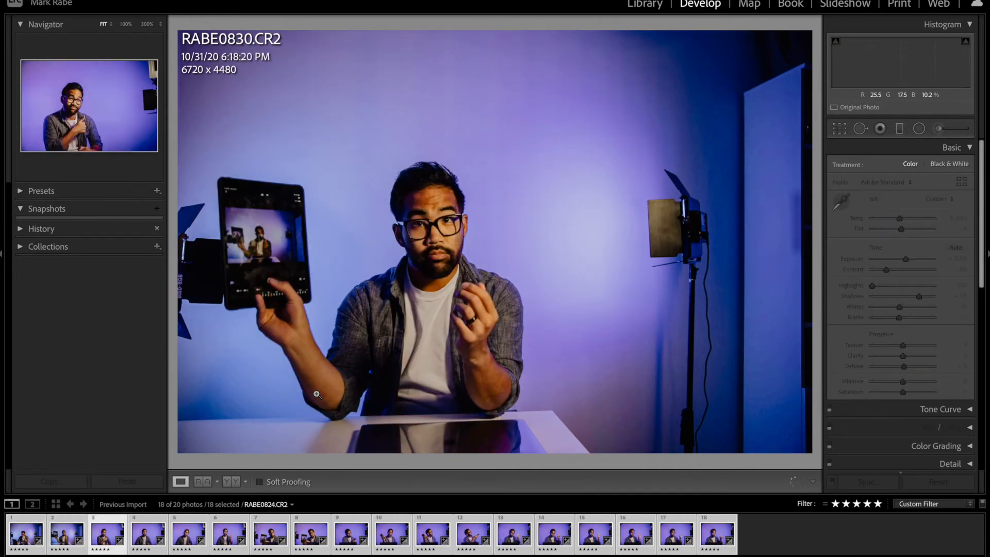
{"action": "key", "text": "Right"}
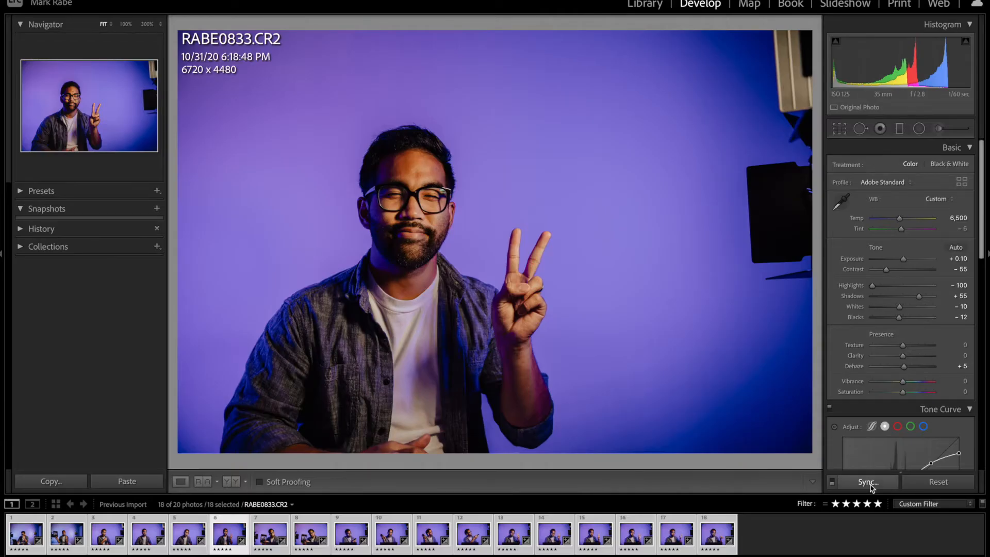
{"action": "left_click", "coordinate": [869, 483]}
{"action": "key", "text": "Return"}
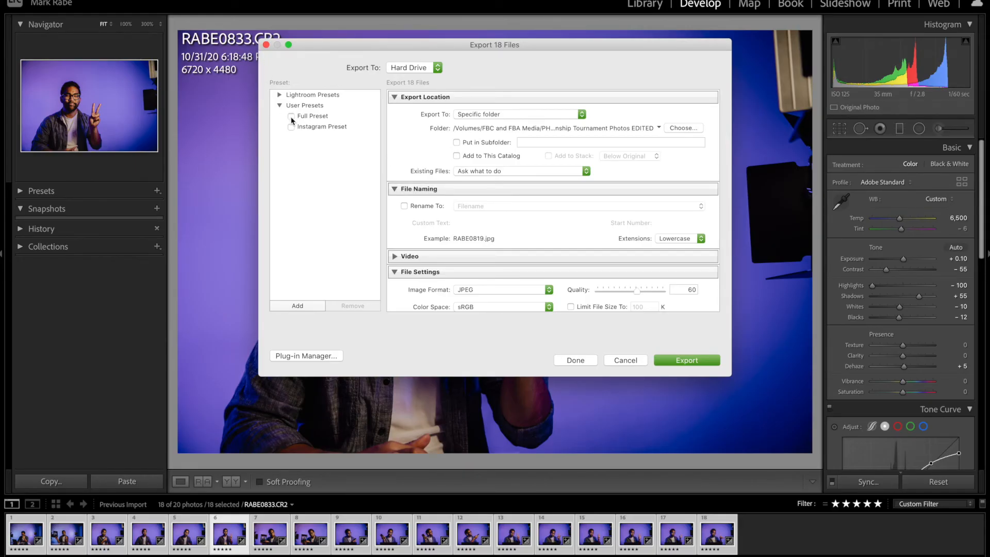
Step: Begin a batch export of the selected photos with the Full Preset and browse to the 10.31.2020 Lightroom Video Examples folder for the destination
{"action": "left_click", "coordinate": [291, 116]}
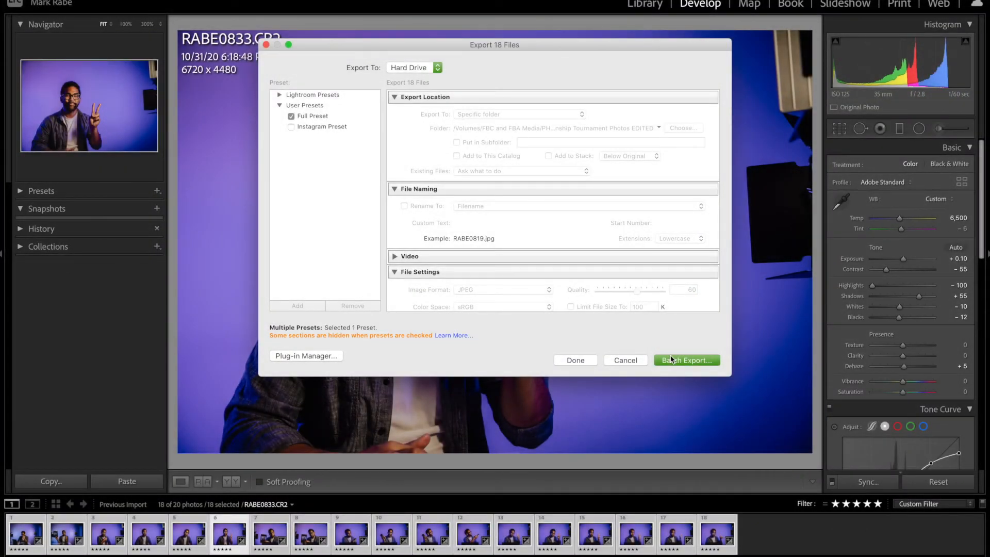
{"action": "left_click", "coordinate": [672, 358]}
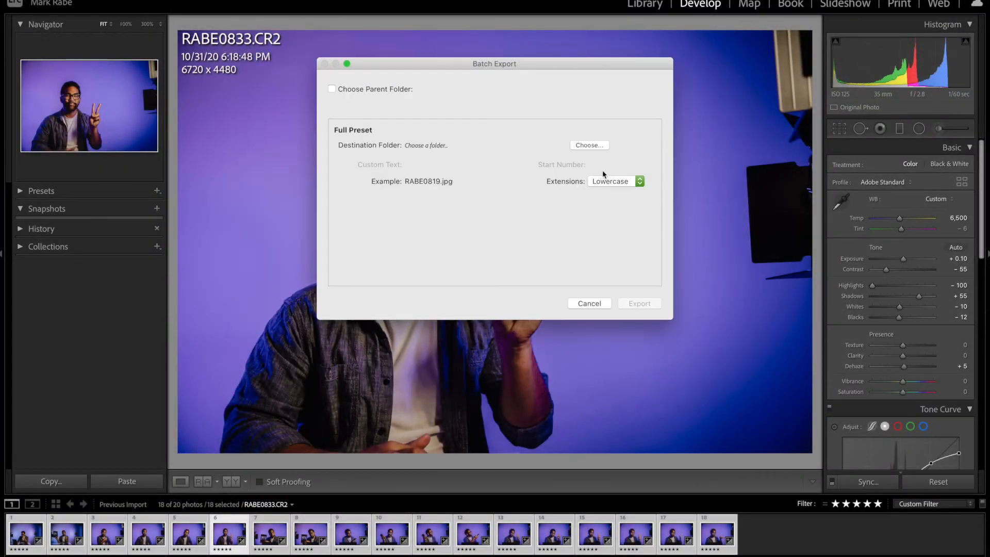
{"action": "left_click", "coordinate": [589, 146]}
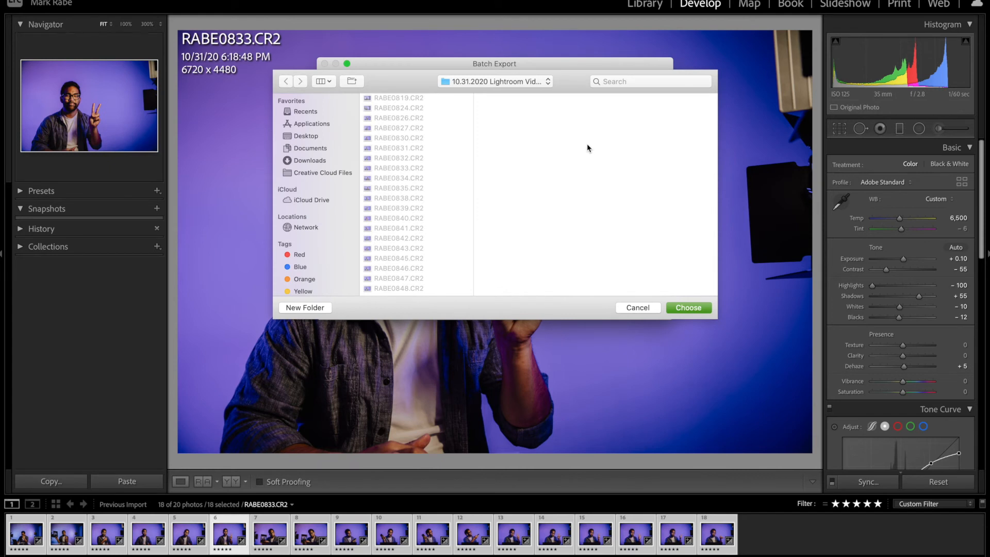
{"action": "left_click", "coordinate": [503, 82]}
{"action": "left_click", "coordinate": [504, 94]}
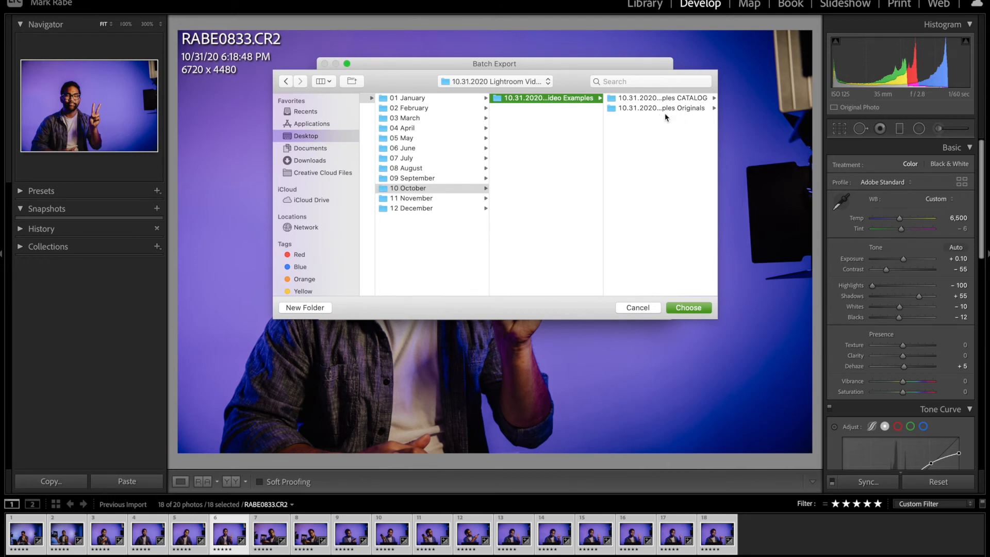
Step: Create a folder named "10.31.2020 Lightroom Video Examples EDITED" in the event folder and export the photos into it
{"action": "left_click", "coordinate": [316, 308]}
{"action": "type", "text": "10.31.2020 Lightroom Video Examples"}
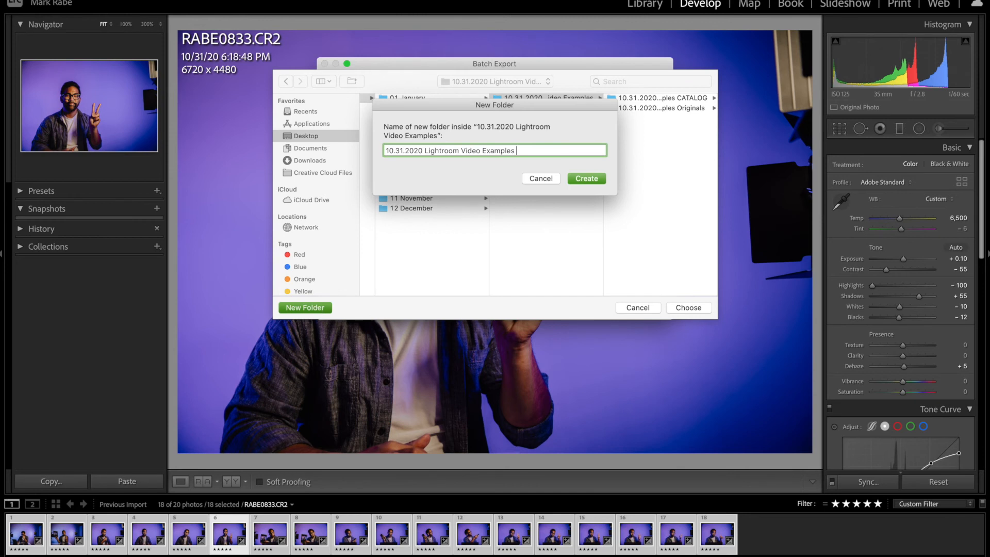
{"action": "key", "text": "Return"}
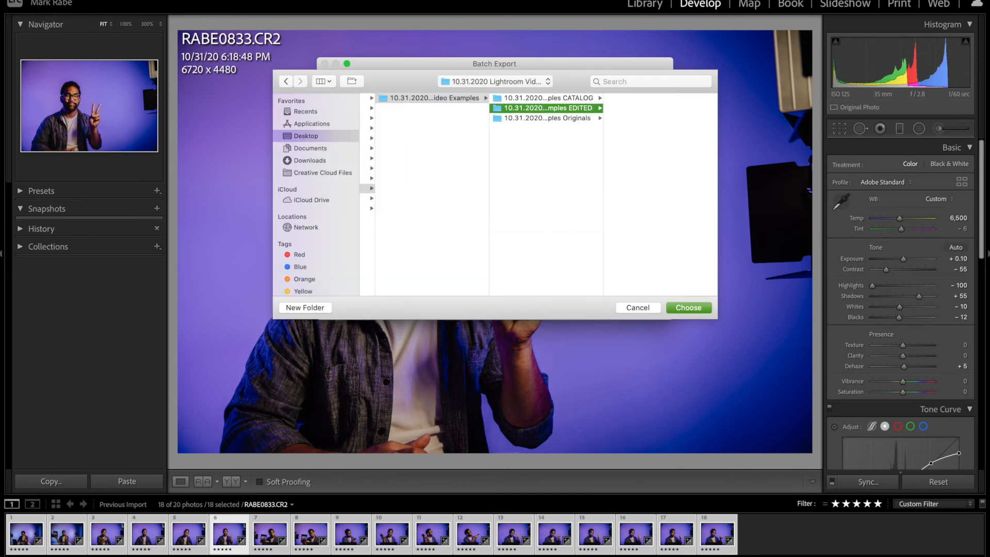
{"action": "key", "text": "Return"}
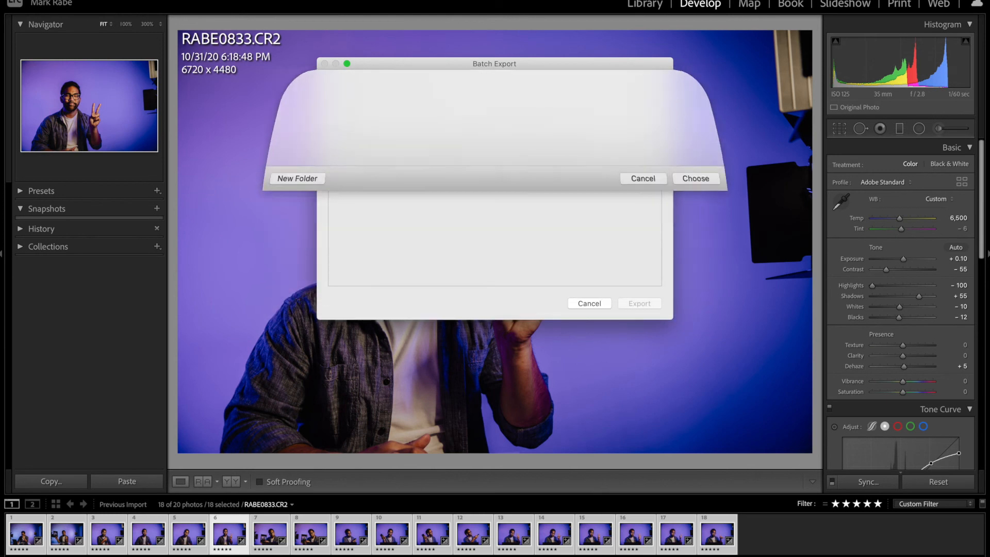
{"action": "key", "text": "Return"}
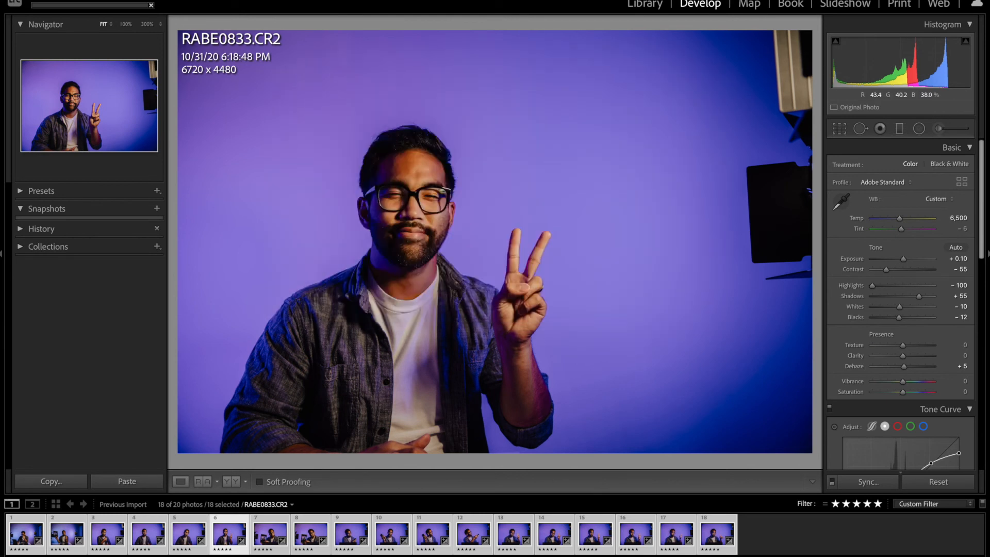